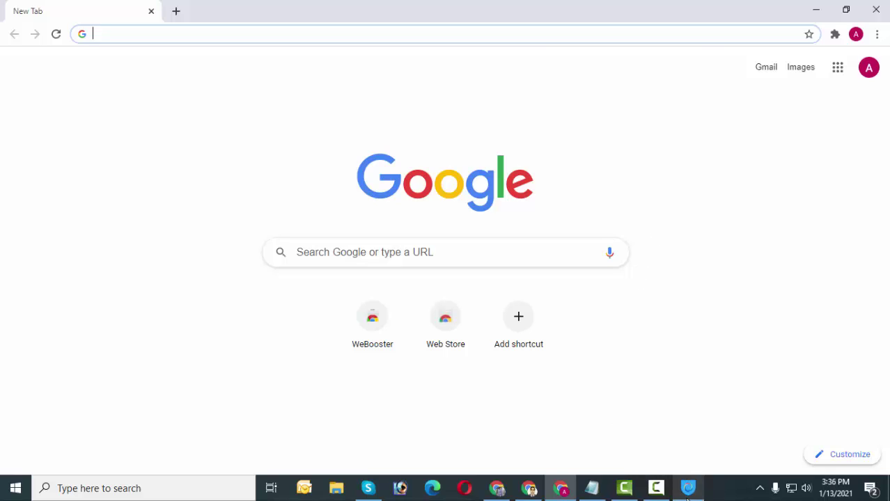
Check the VPN connection in Hotspot Shield and minimise its window
click(688, 488)
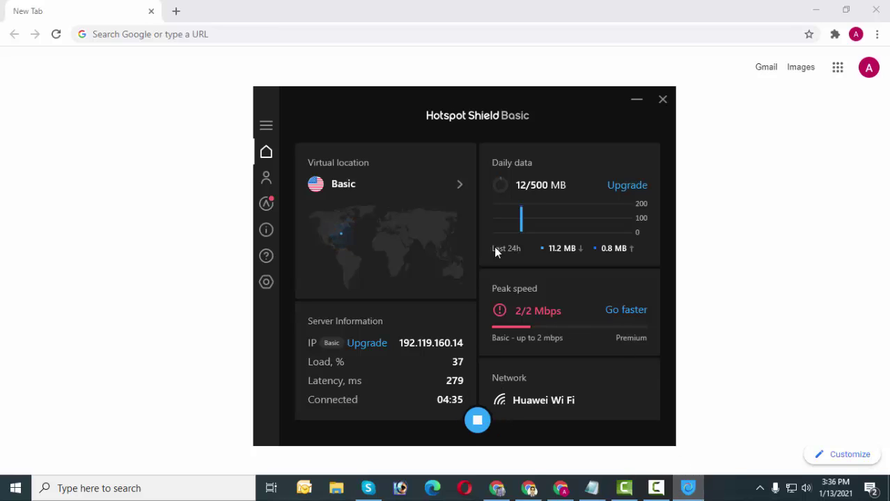
click(636, 100)
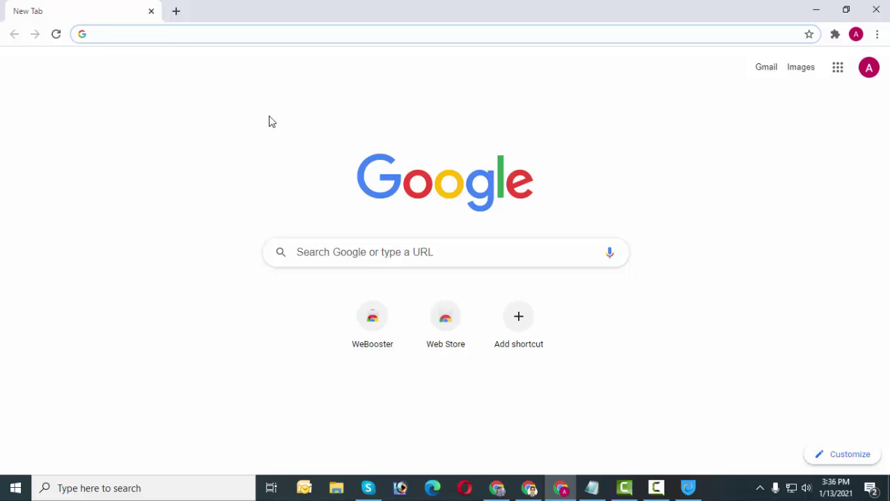
Search Google for "fack it" and open the Fake IT name and identity generator site
text(fack it)
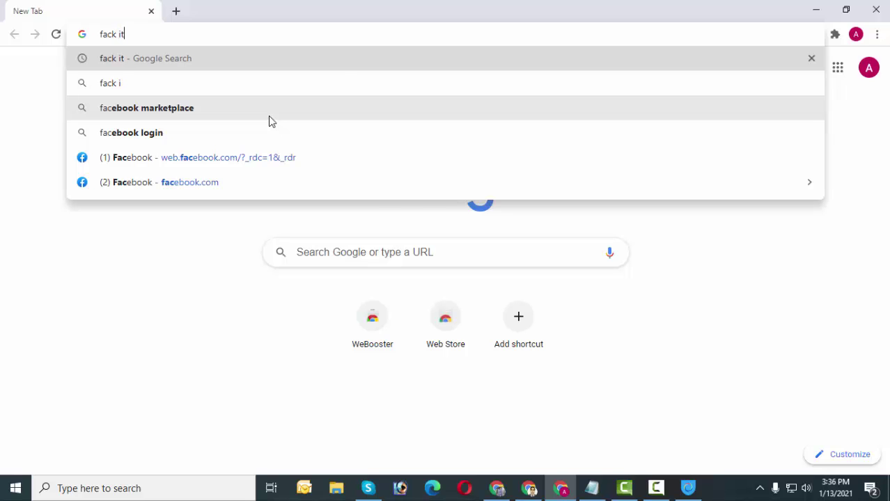
key(Return)
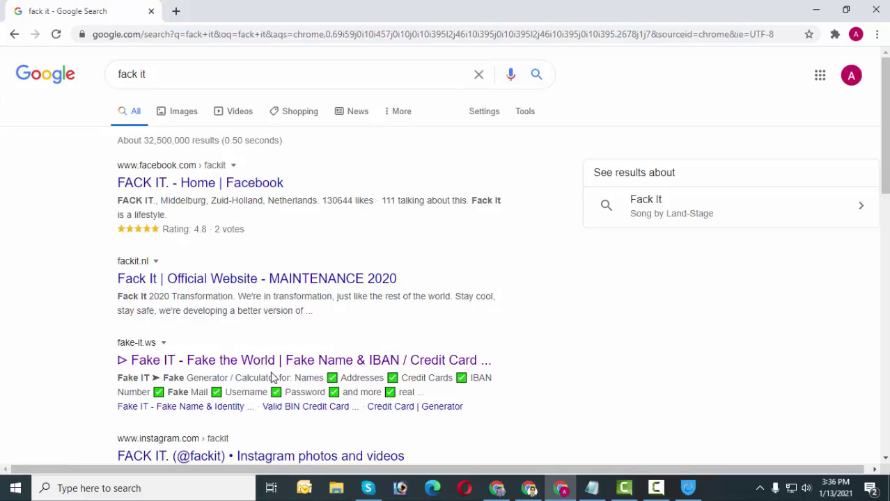
click(234, 367)
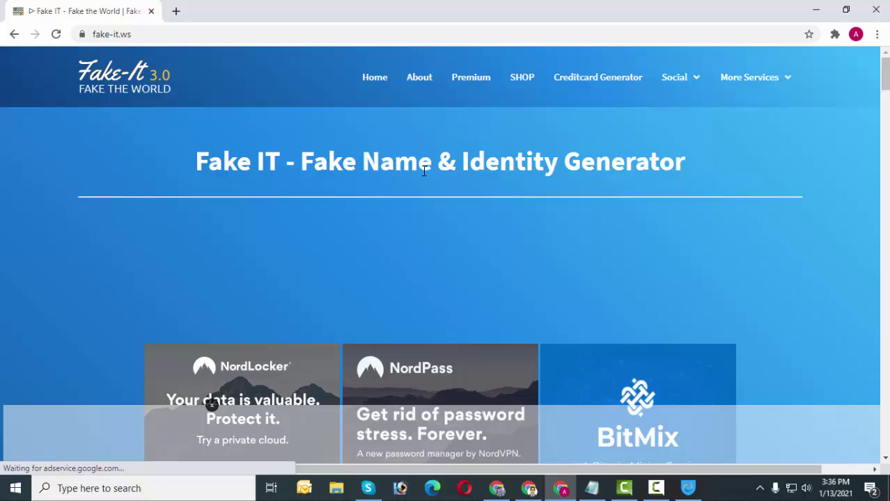
Generate identity data for the USA from the country flags on the Fake-It home page
scroll(446, 188, down, 12)
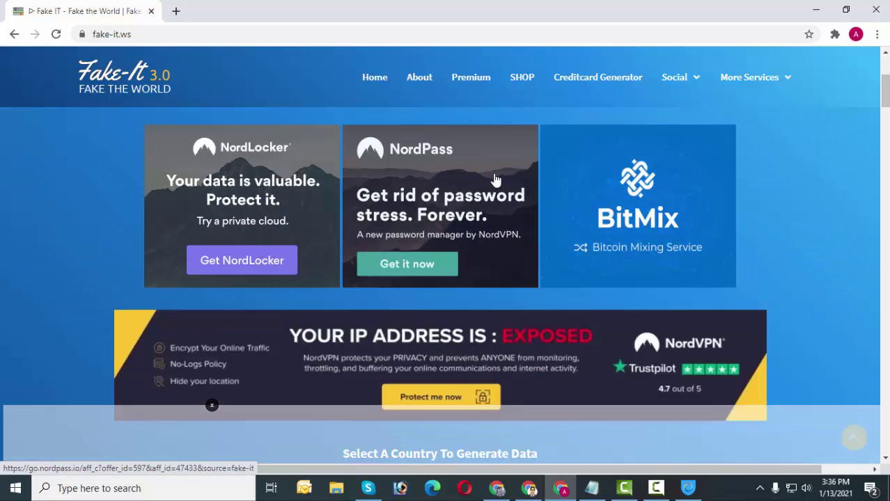
scroll(680, 242, up, 4)
scroll(680, 241, down, 2)
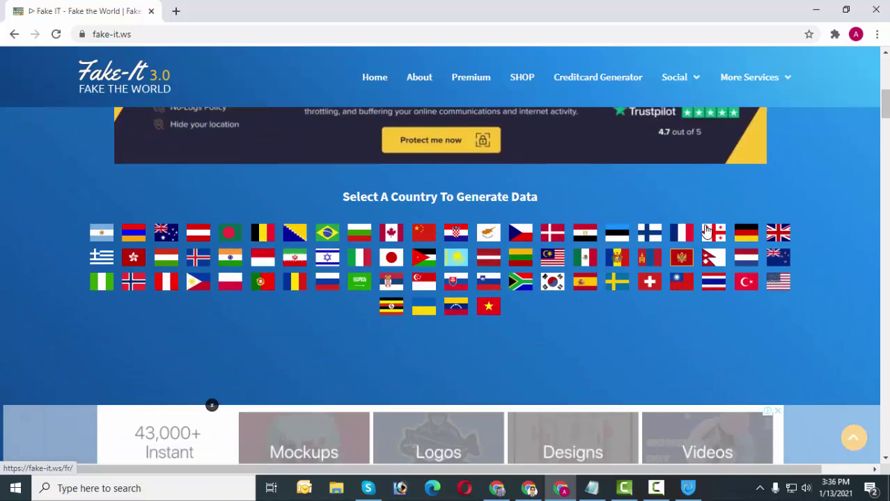
scroll(754, 172, up, 1)
click(780, 236)
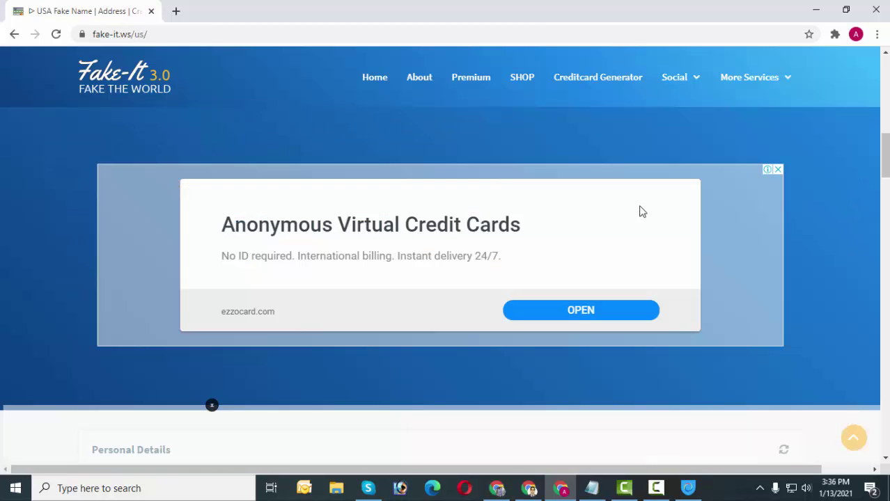
Open the Mailgen mailbox linked to the generated USA identity's e-mail and look over its inbox
scroll(613, 199, down, 7)
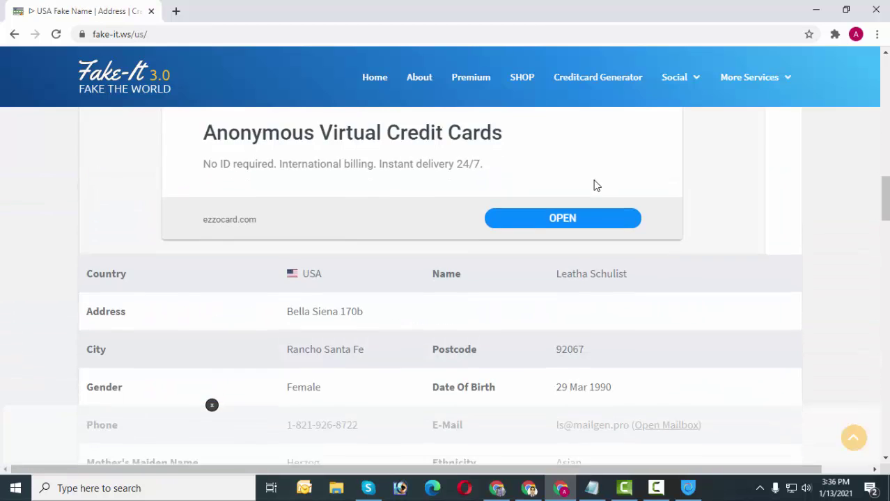
scroll(601, 238, up, 2)
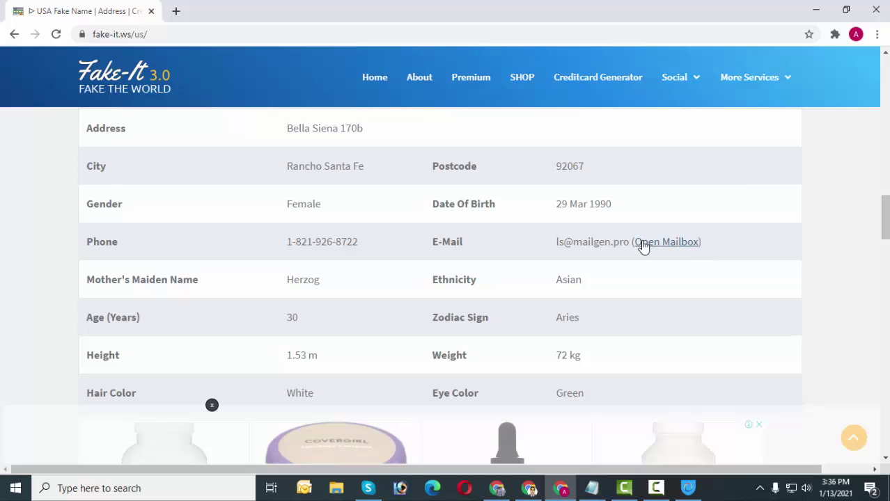
click(667, 243)
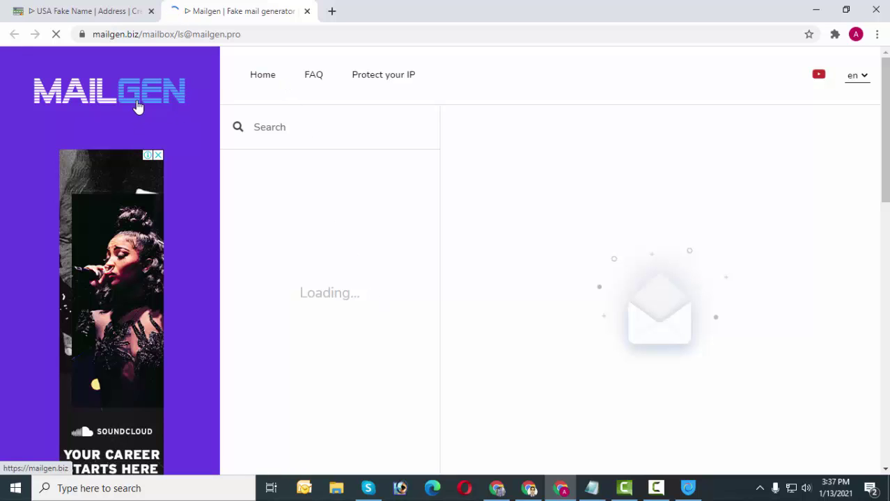
scroll(343, 225, down, 5)
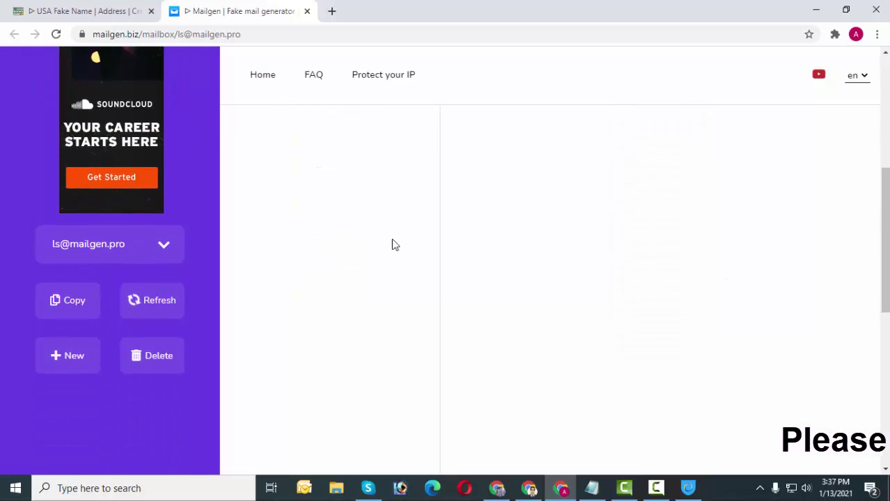
scroll(286, 250, up, 5)
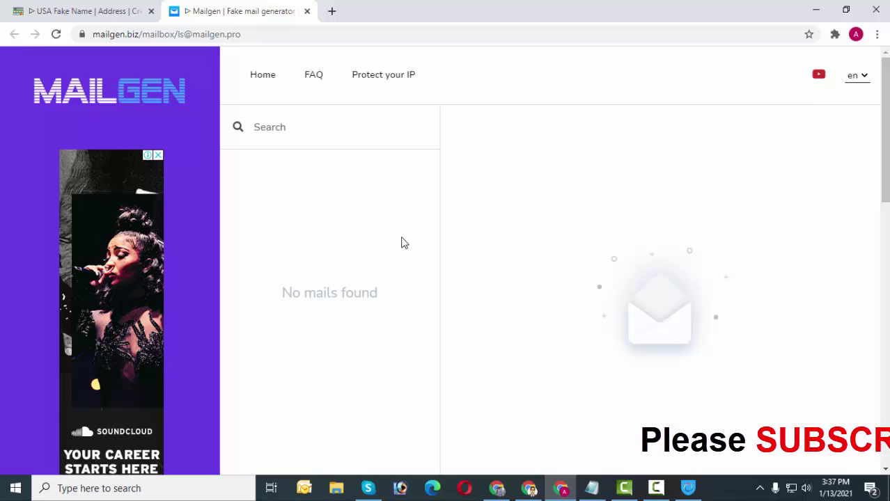
Copy the fourth entry's e-mail address from the Notepad notes and load that address's mailbox in Mailgen through the page URL
click(591, 488)
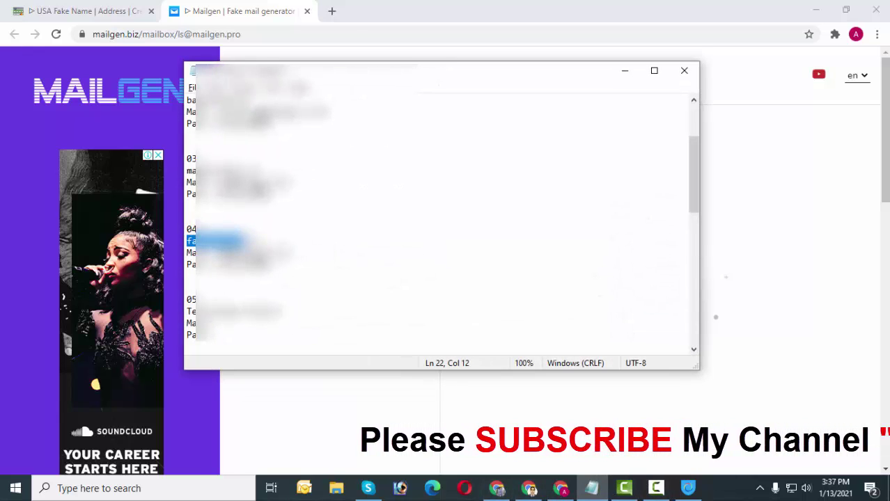
drag(217, 253, 292, 253)
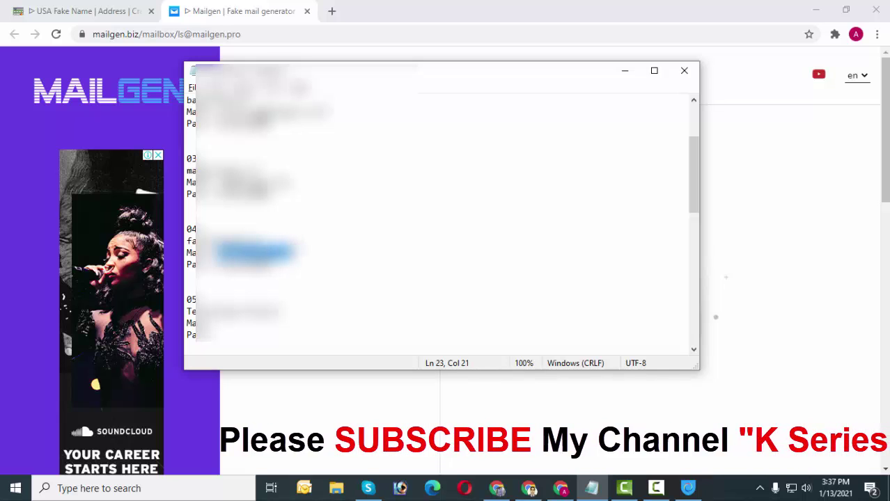
click(21, 113)
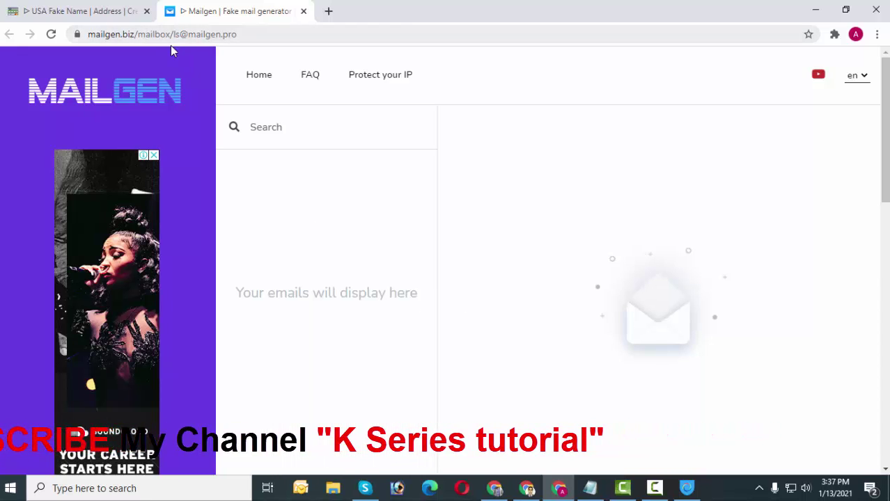
drag(174, 34, 271, 34)
key(ctrl+v)
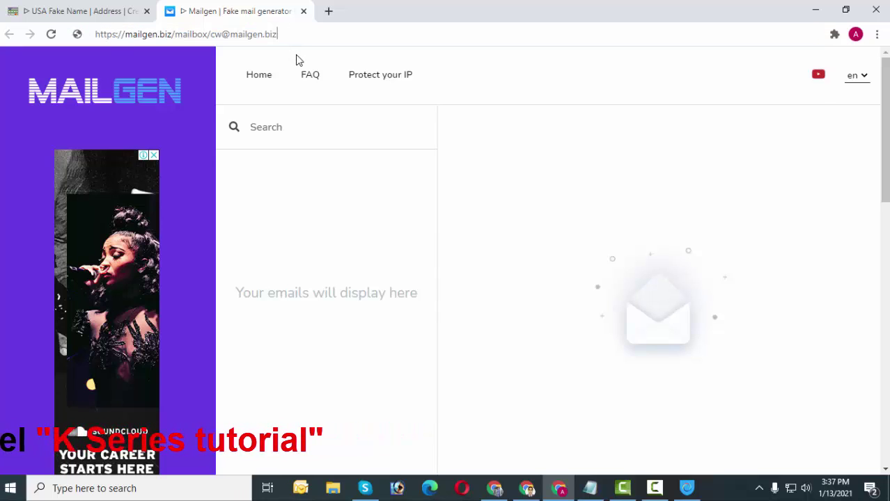
click(296, 59)
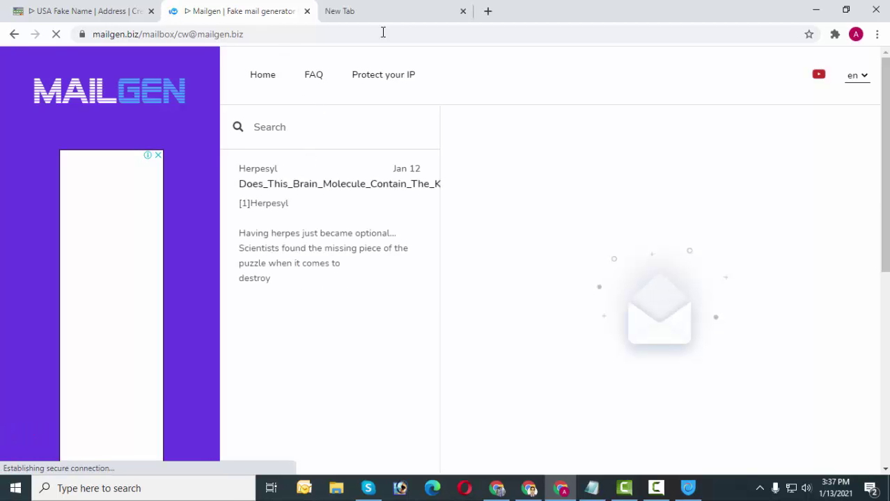
Search Google for freenom in the separate new tab and open the Freenom website
click(401, 6)
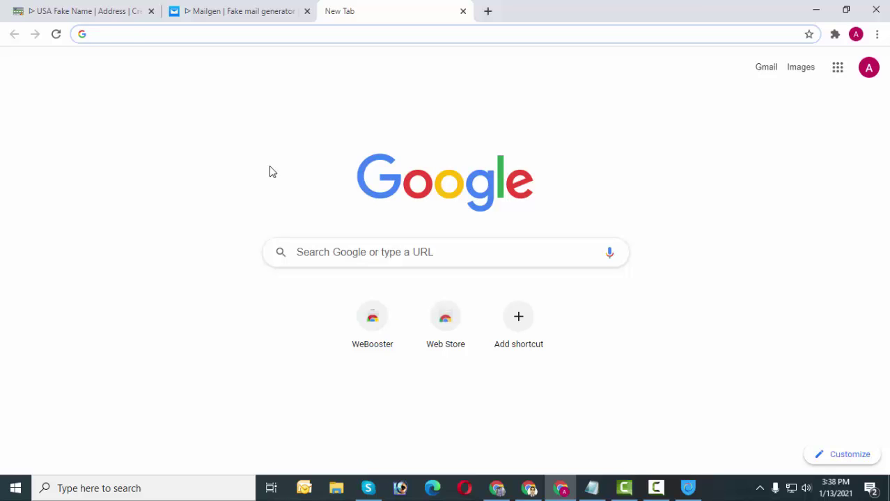
text(fr)
key(Return)
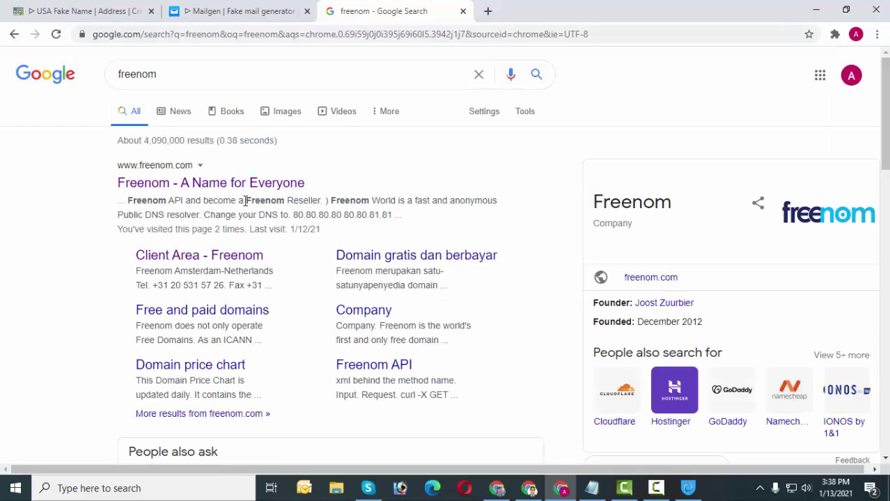
click(200, 191)
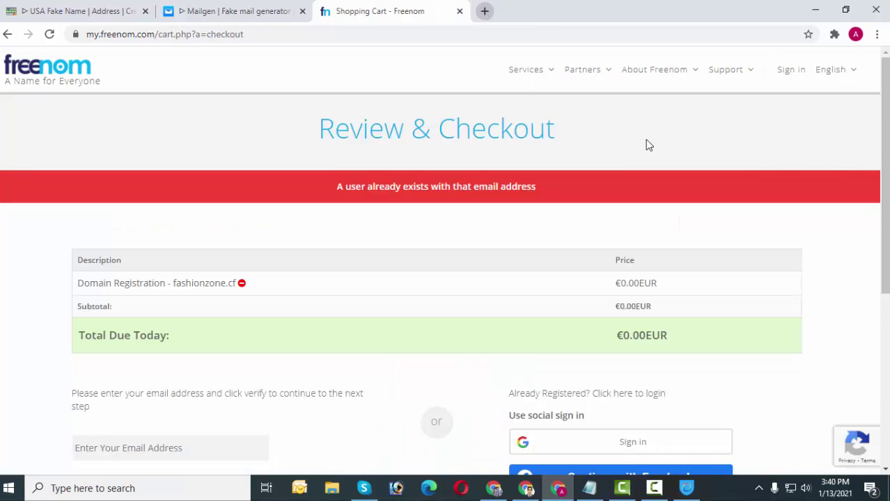
Open the Freenom sign-in page and enter the account's e-mail address
click(793, 76)
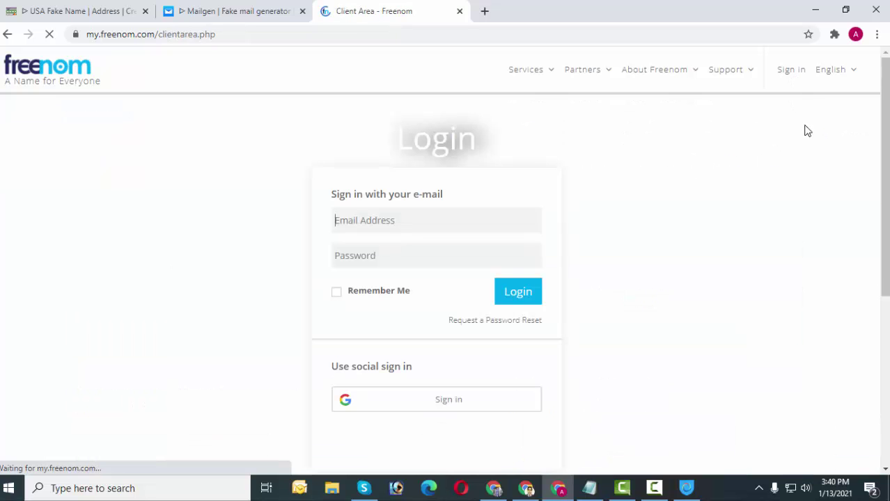
click(417, 225)
key(ctrl+v)
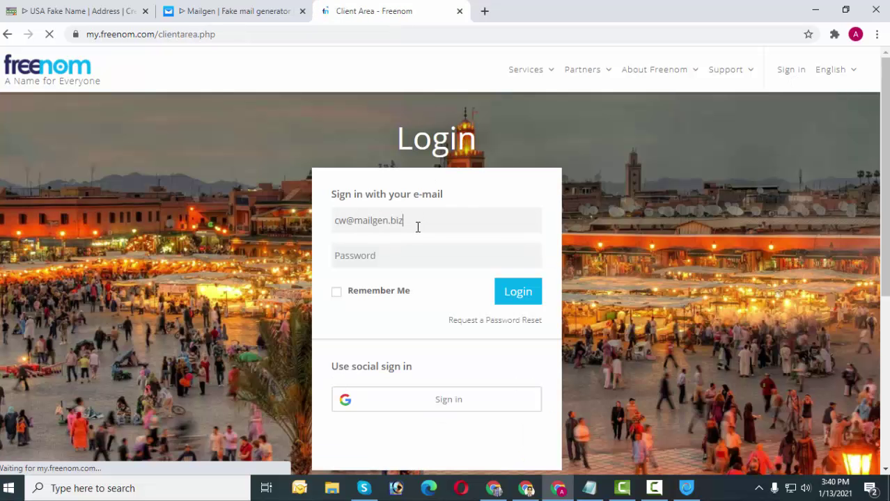
Copy the fourth entry's account password from the Free Domain notes in Notepad, enter it on Freenom and log in
click(589, 488)
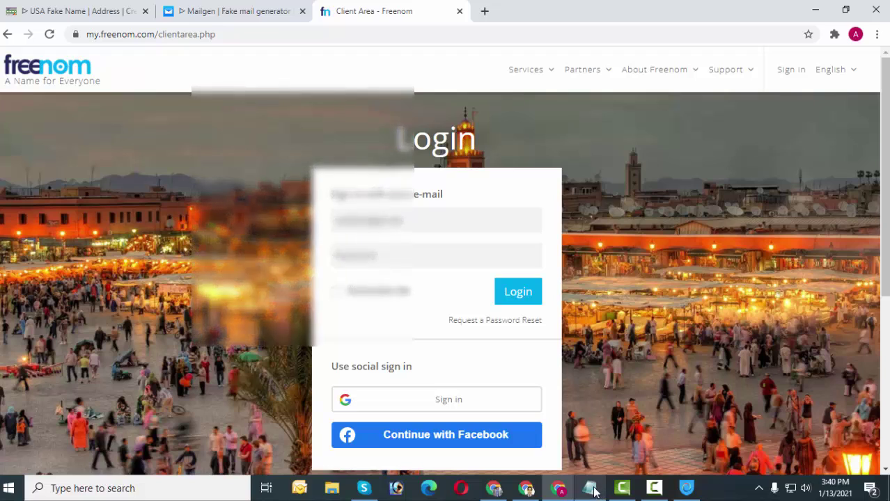
drag(212, 262, 266, 263)
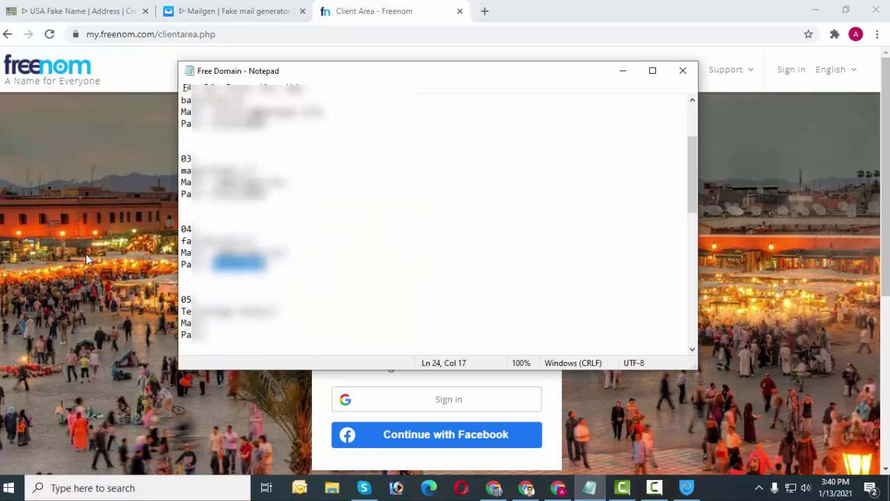
click(471, 272)
key(ctrl+v)
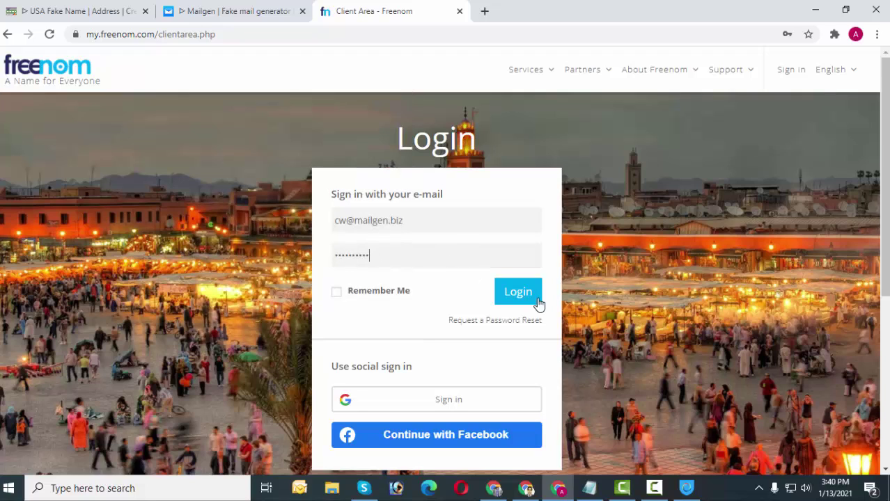
click(536, 299)
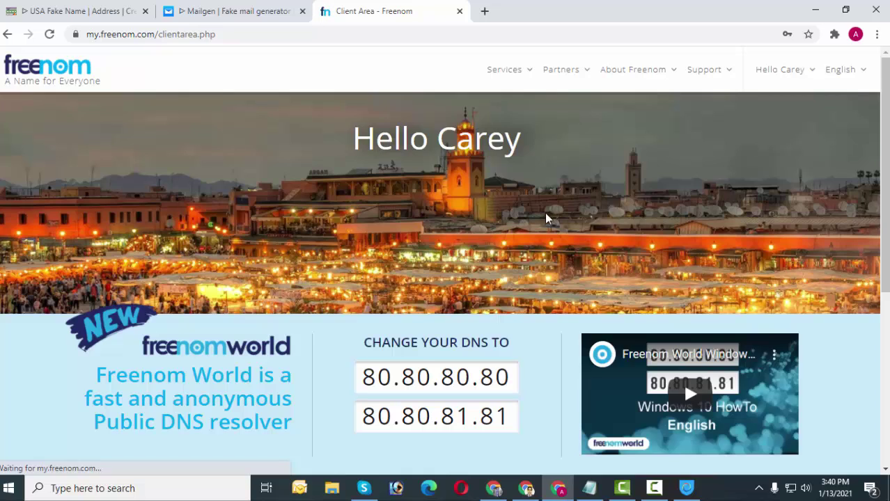
Open Freenom's Register a New Domain page from the services list
scroll(547, 219, down, 3)
scroll(547, 218, up, 3)
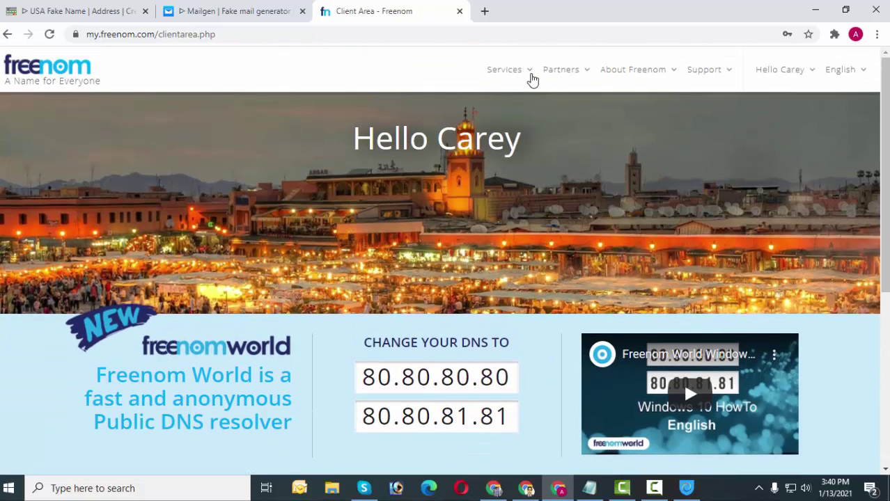
click(529, 76)
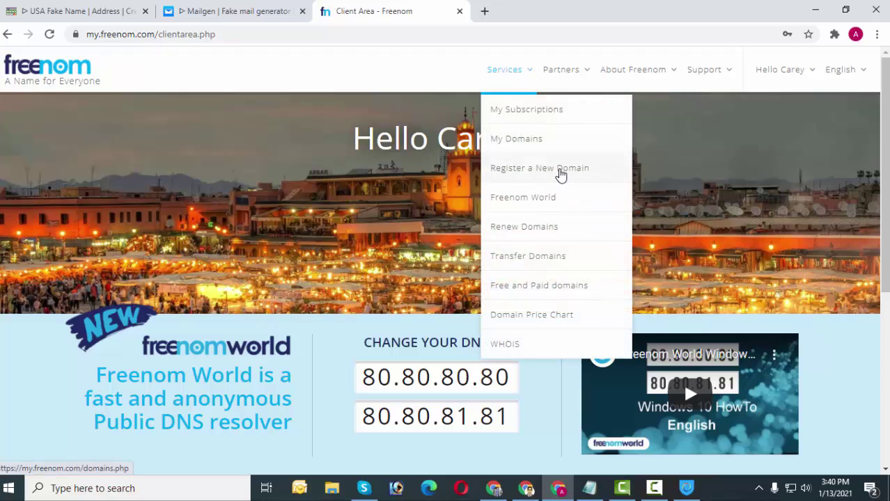
click(558, 175)
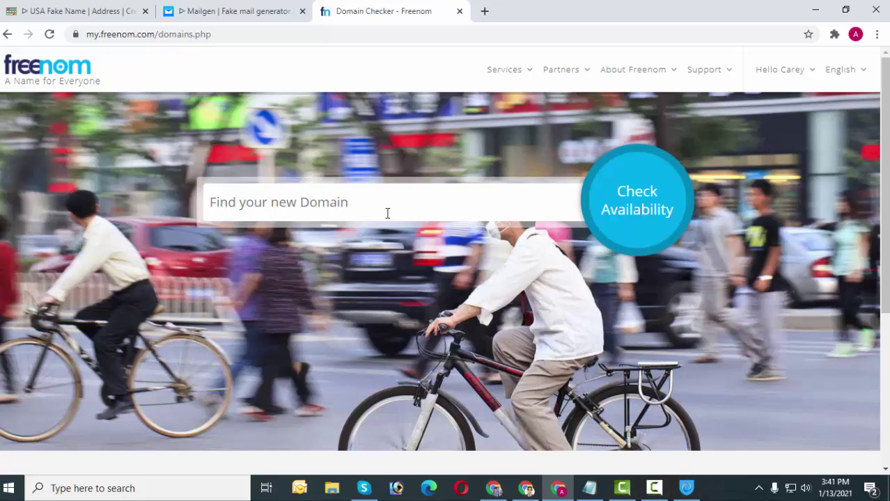
Copy the domain name fashionzone from the Notepad notes, check its availability on Freenom and review the free and cost-price extensions
click(589, 488)
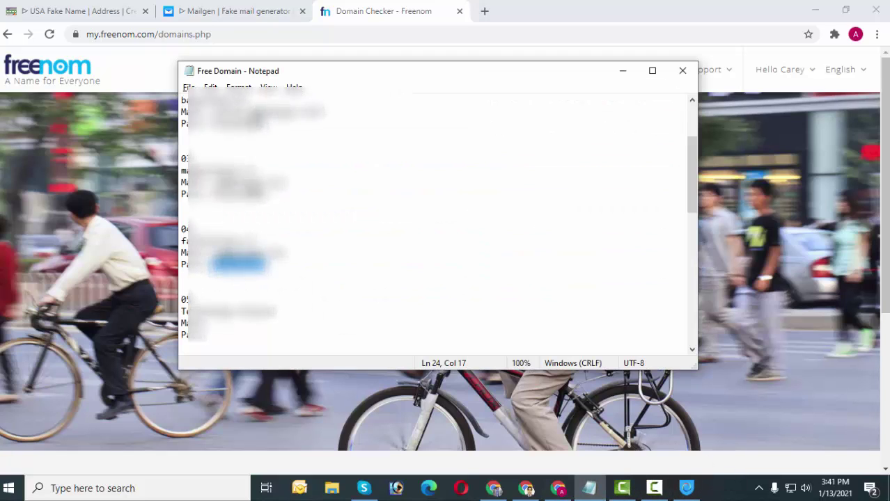
drag(182, 241, 240, 241)
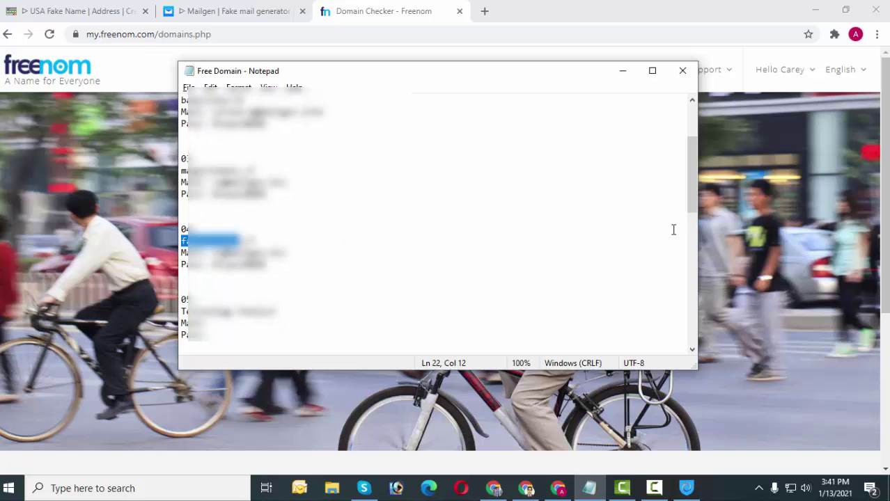
key(alt+Tab)
click(456, 203)
text(fashionzone)
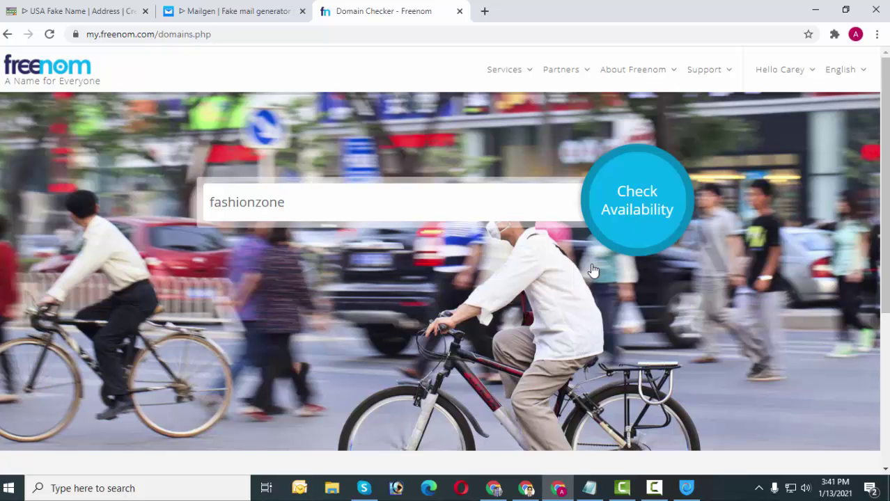
click(618, 240)
scroll(564, 234, down, 1)
scroll(564, 235, down, 3)
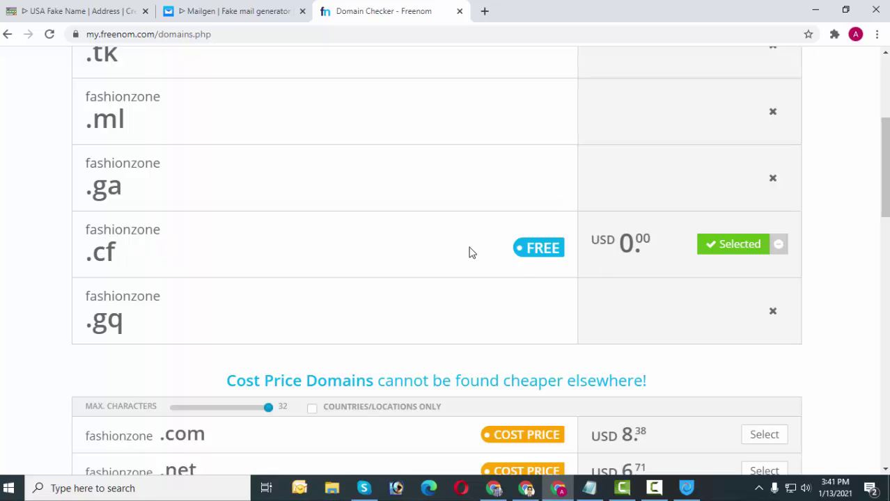
scroll(762, 254, down, 10)
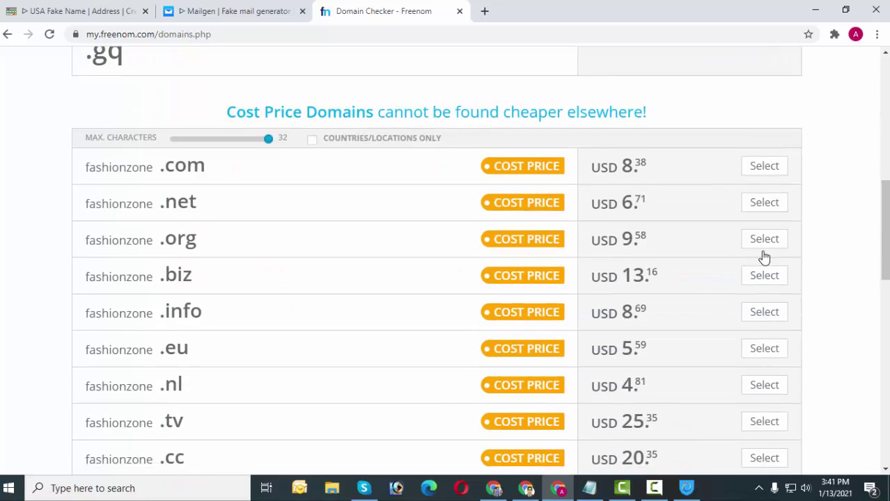
Proceed to checkout with the free fashionzone.cf domain in the cart
scroll(723, 263, down, 4)
scroll(725, 263, up, 2)
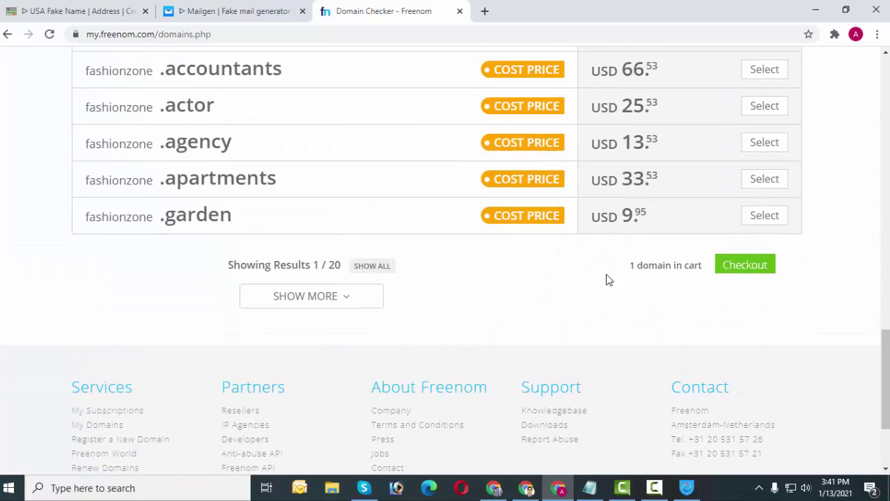
scroll(592, 217, down, 2)
scroll(706, 368, up, 4)
scroll(724, 314, down, 3)
click(748, 252)
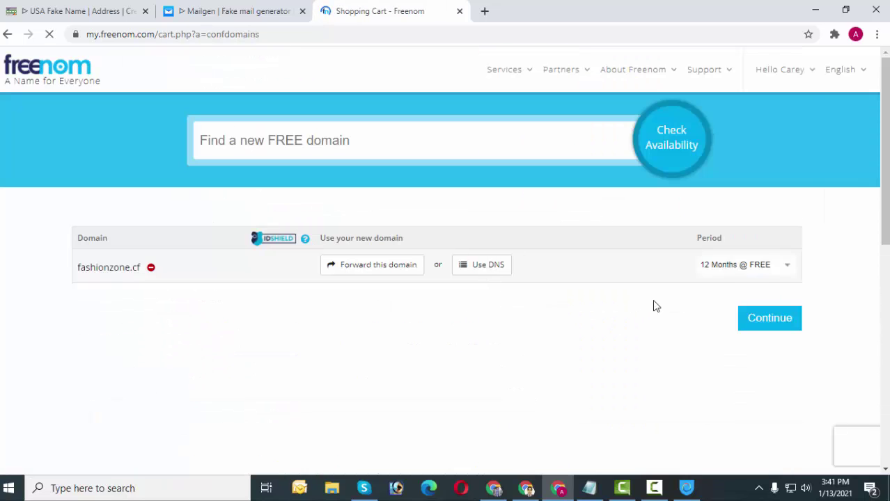
Set the registration period of fashionzone.cf to 12 Months @ FREE and continue to the order review
click(767, 272)
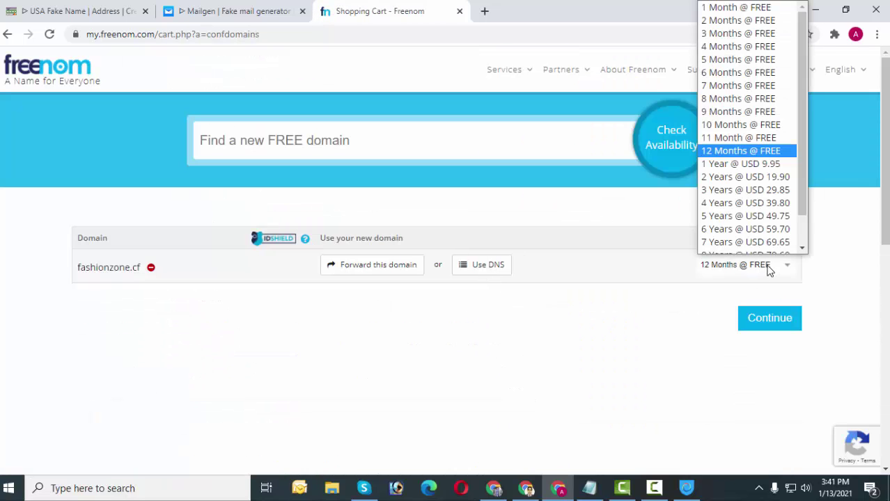
click(735, 120)
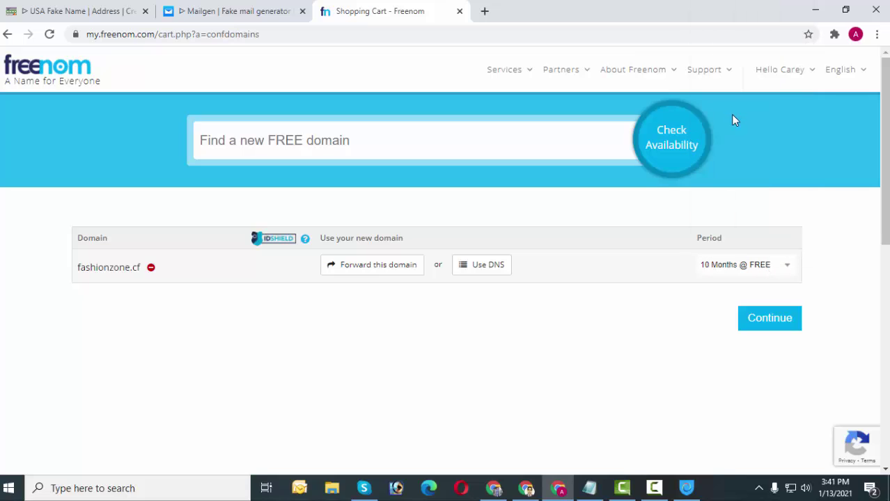
click(746, 265)
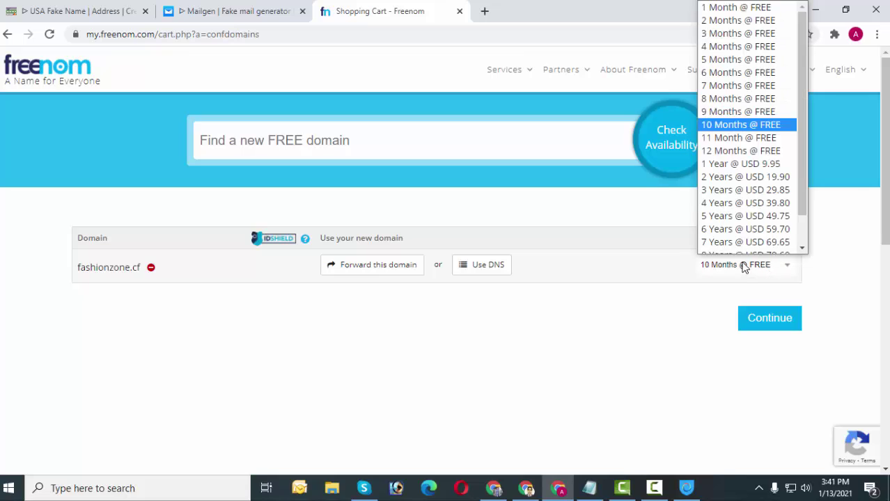
click(740, 143)
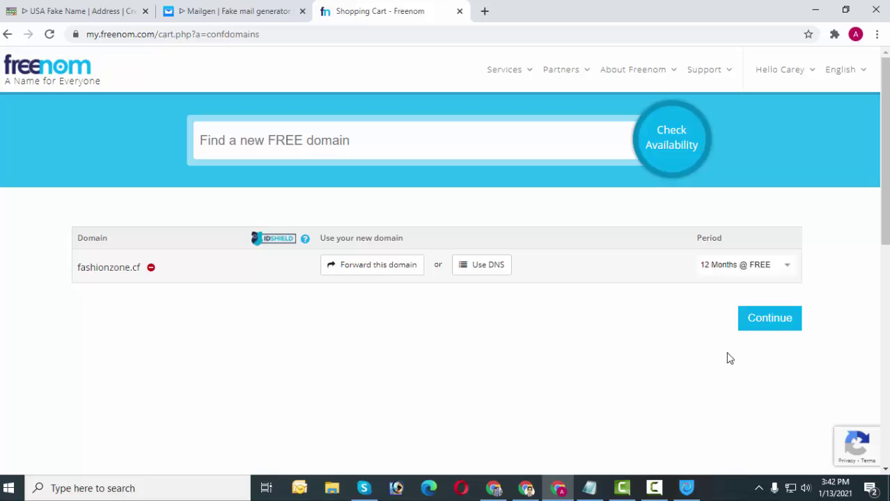
click(768, 320)
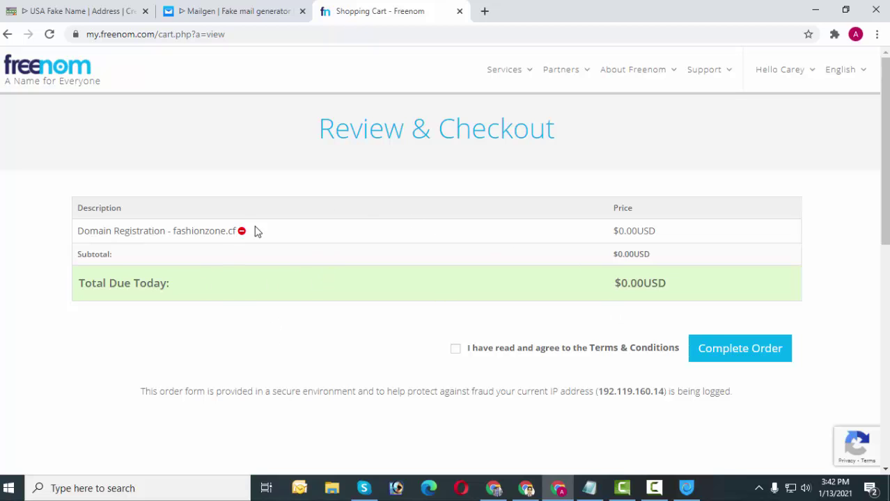
Agree to the Terms & Conditions, complete the fashionzone.cf order and highlight the order number on the confirmation page
scroll(501, 296, down, 2)
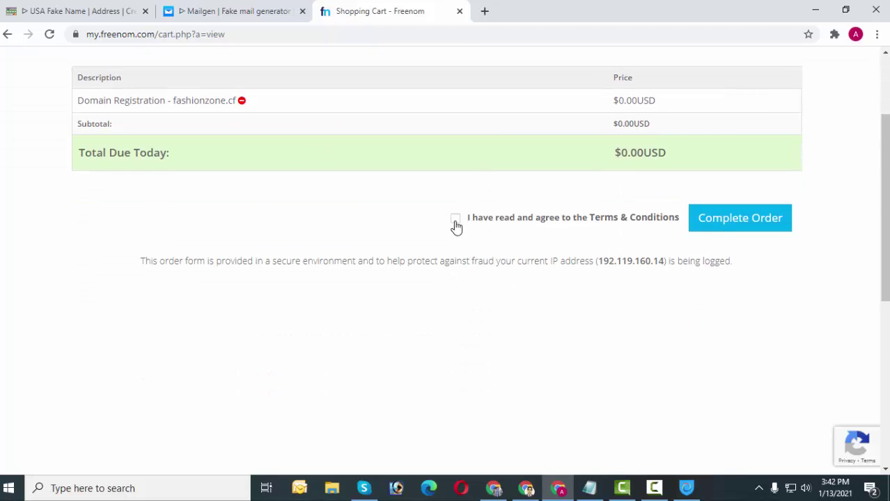
scroll(509, 243, up, 1)
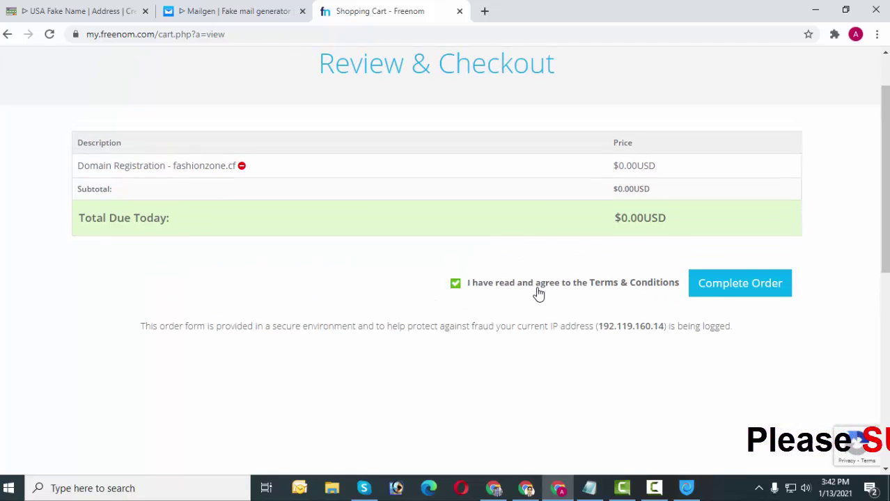
click(743, 290)
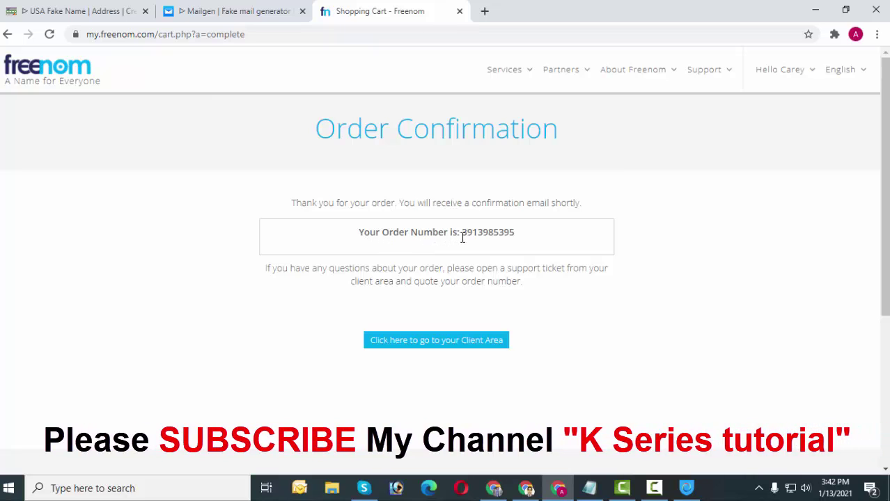
drag(462, 233, 554, 237)
click(547, 239)
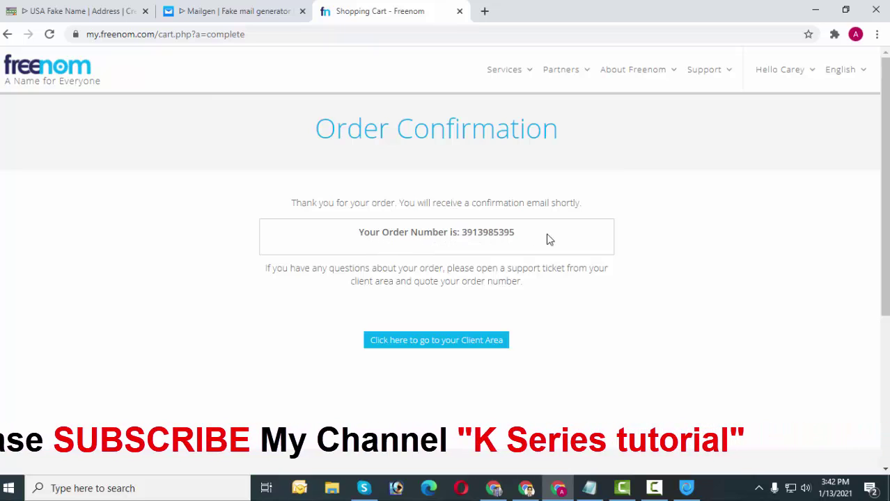
Go to the Freenom client area and open the My Domains list
click(467, 346)
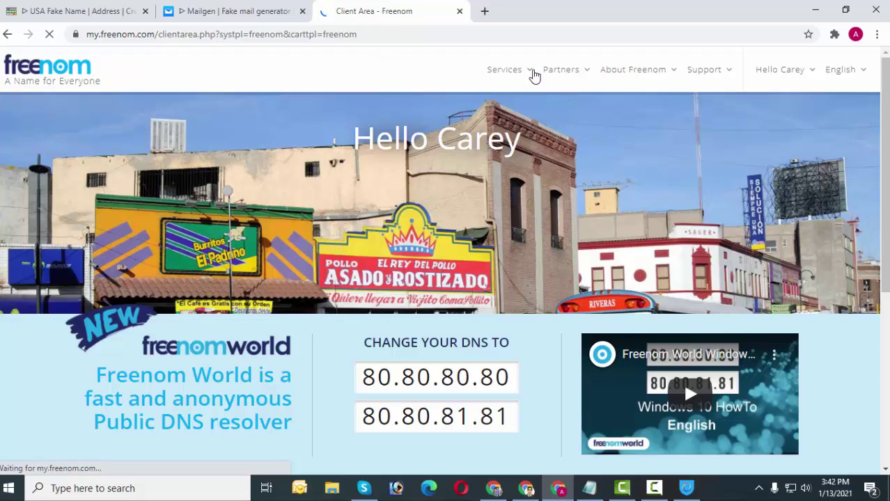
click(533, 75)
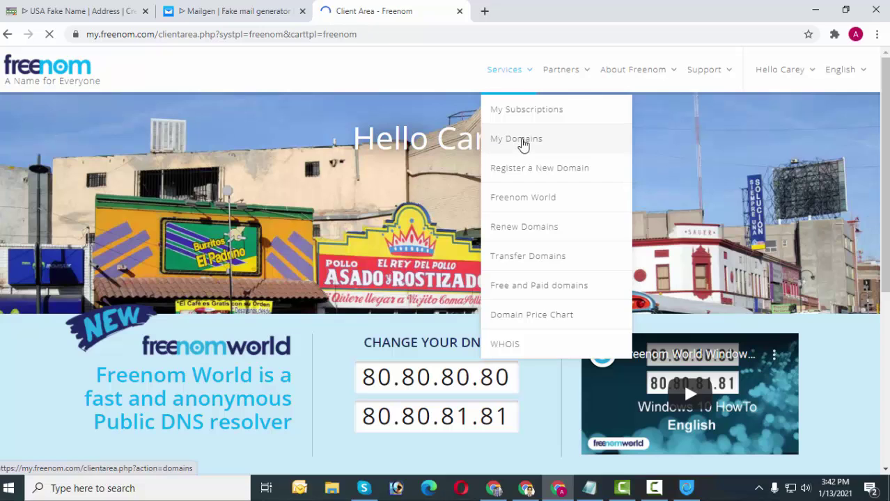
click(519, 141)
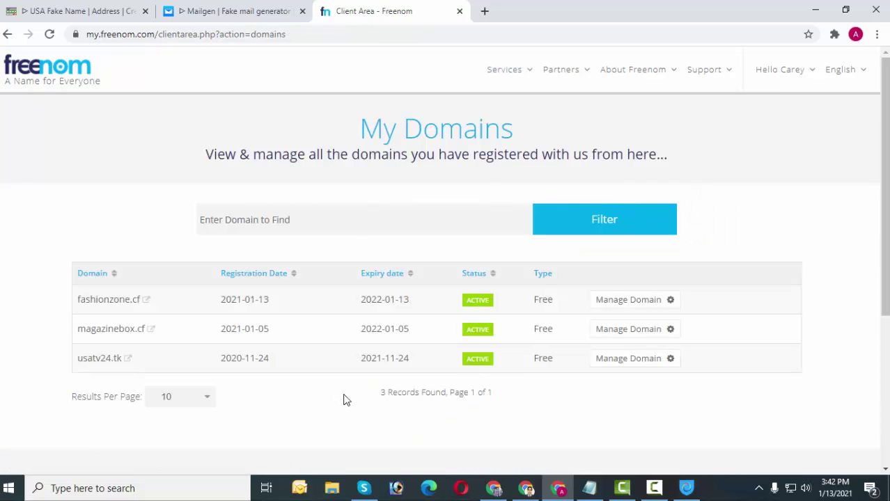
Enlarge the My Domains page and examine the registration date, expiry date, status and type of fashionzone.cf
key(ctrl+plus)
key(ctrl+plus)
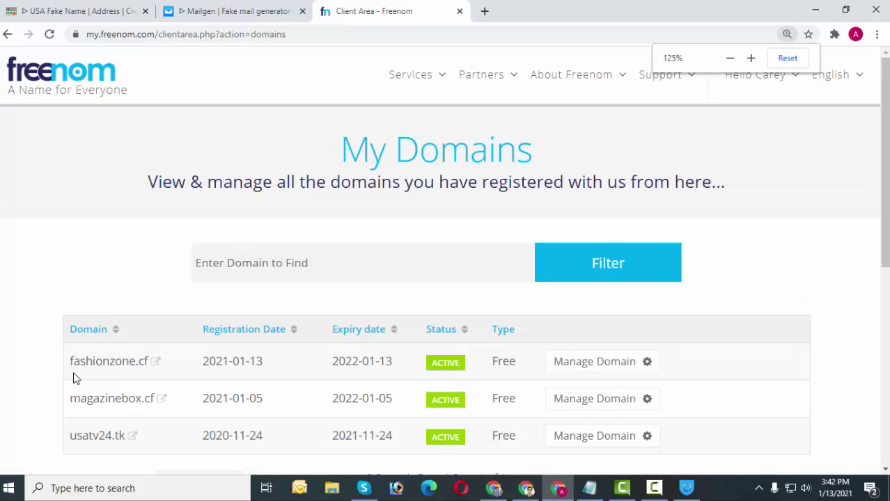
drag(70, 362, 137, 374)
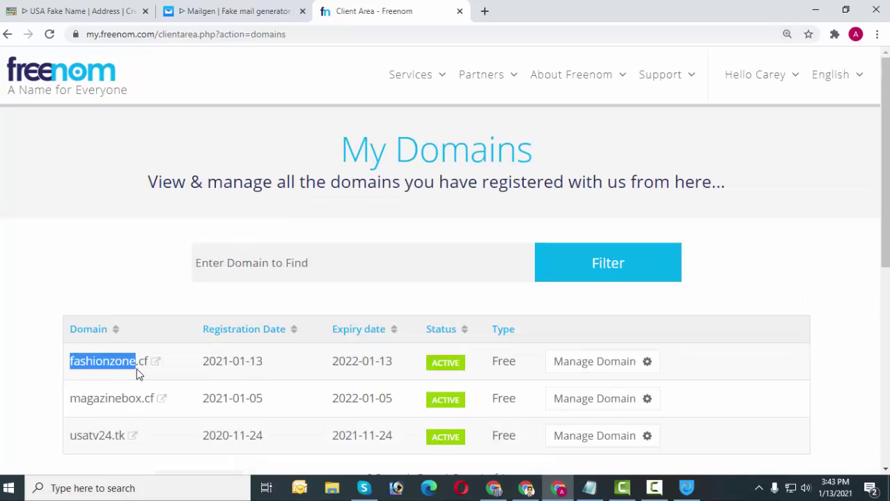
scroll(613, 307, down, 2)
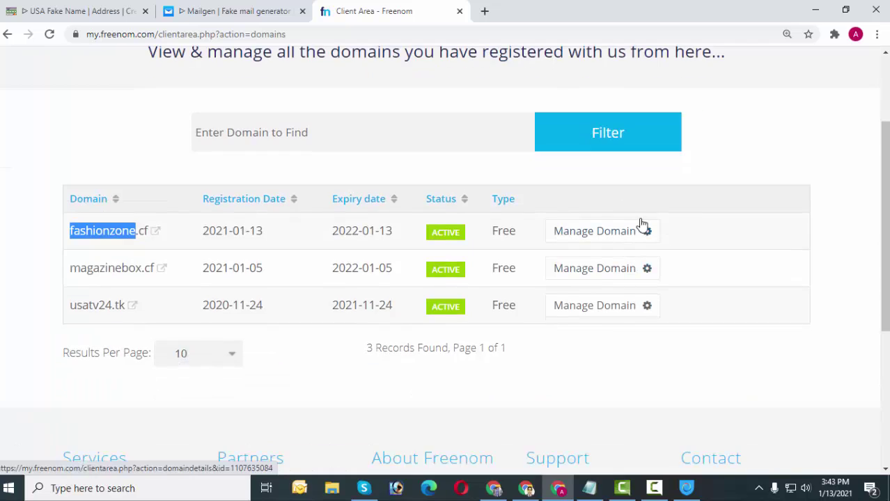
scroll(639, 222, down, 1)
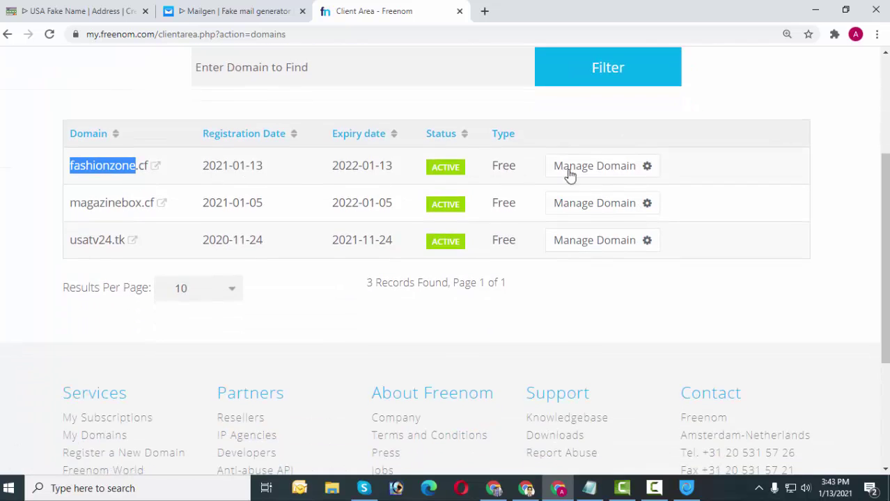
click(200, 176)
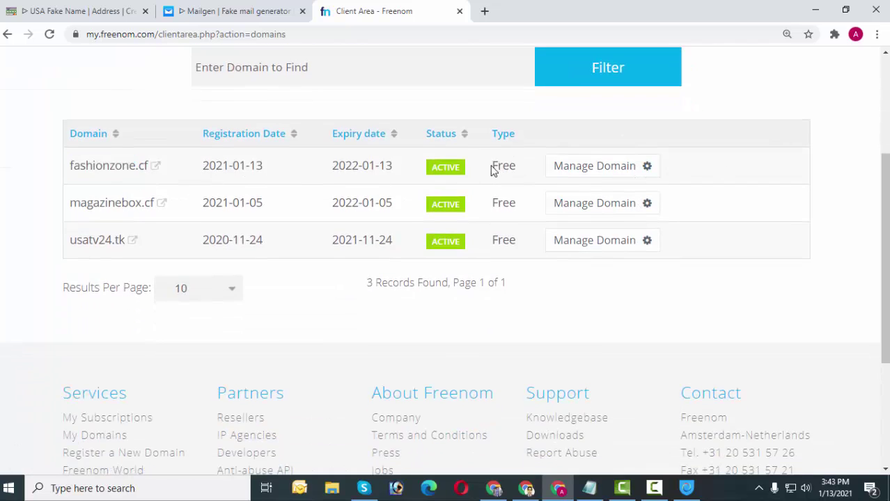
scroll(424, 305, up, 2)
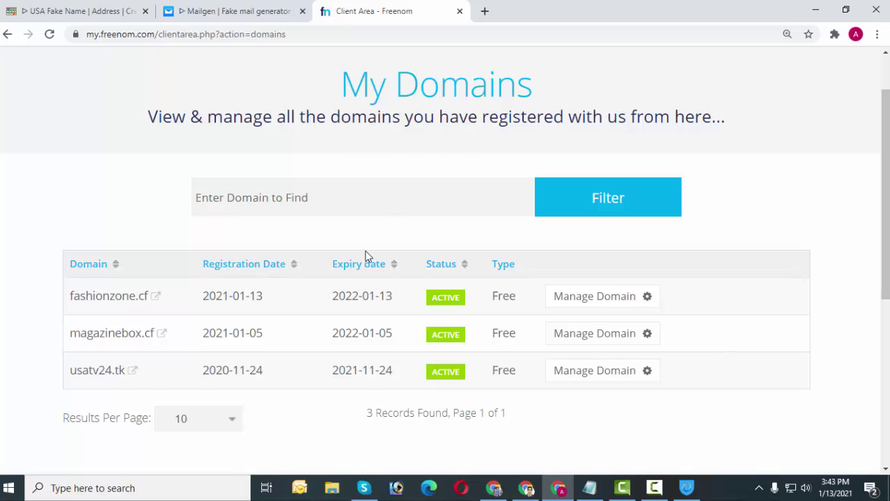
scroll(367, 257, up, 1)
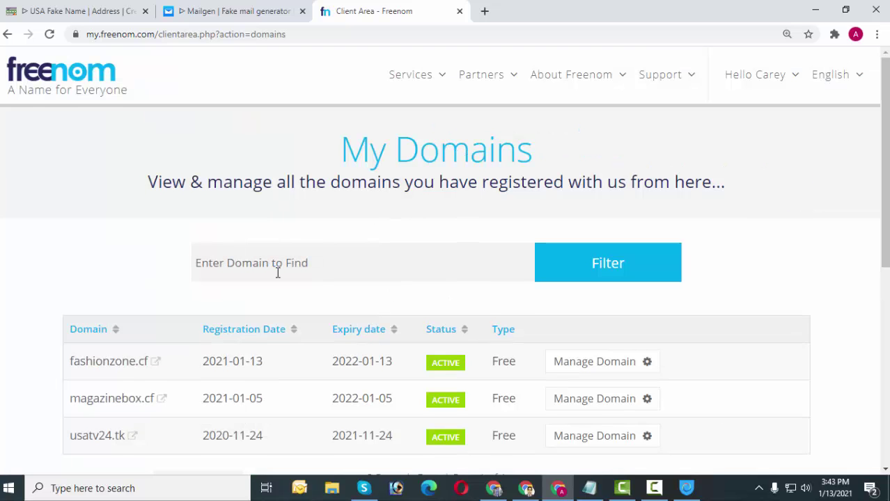
scroll(277, 273, down, 1)
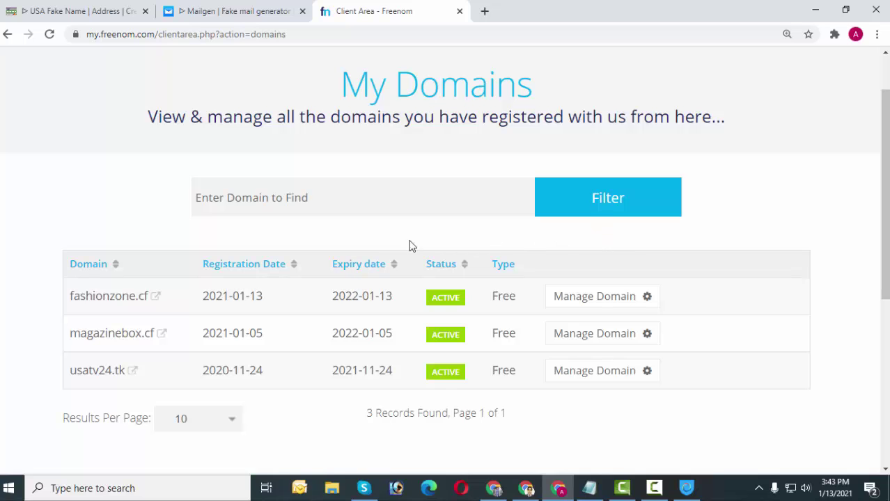